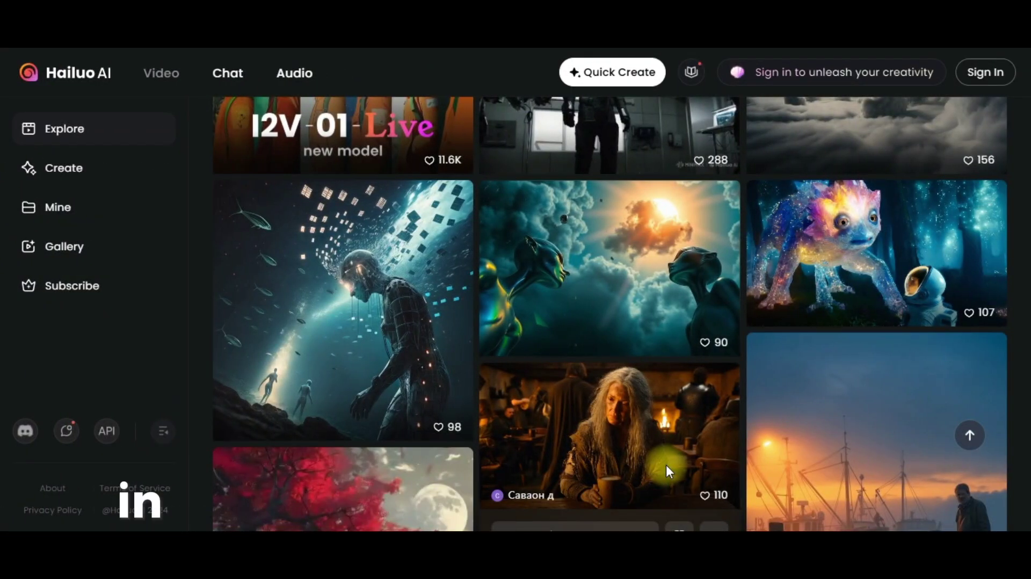
Sign in to the Hailuo AI account from the Explore page
mouse_move(588, 333)
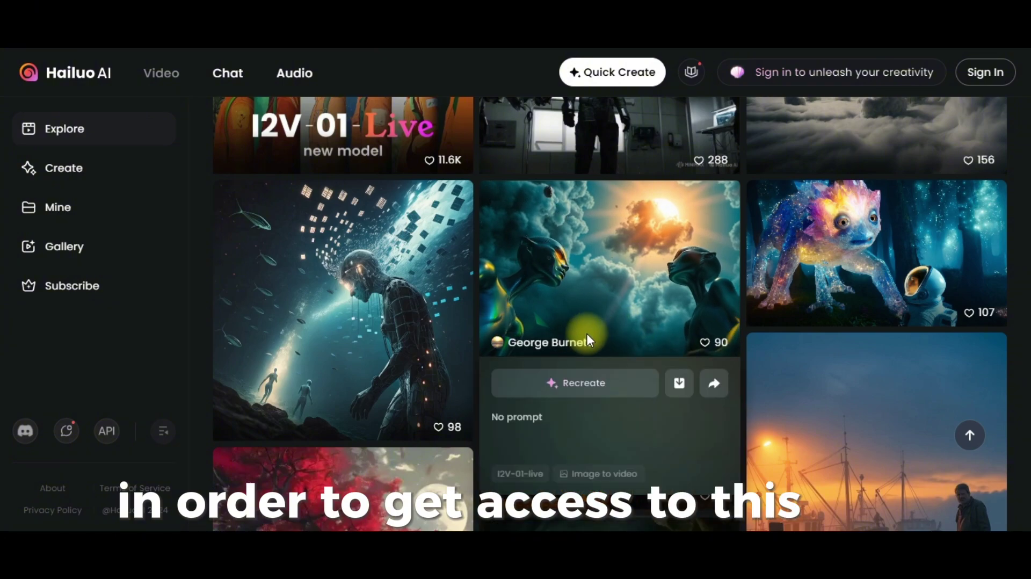
mouse_move(409, 278)
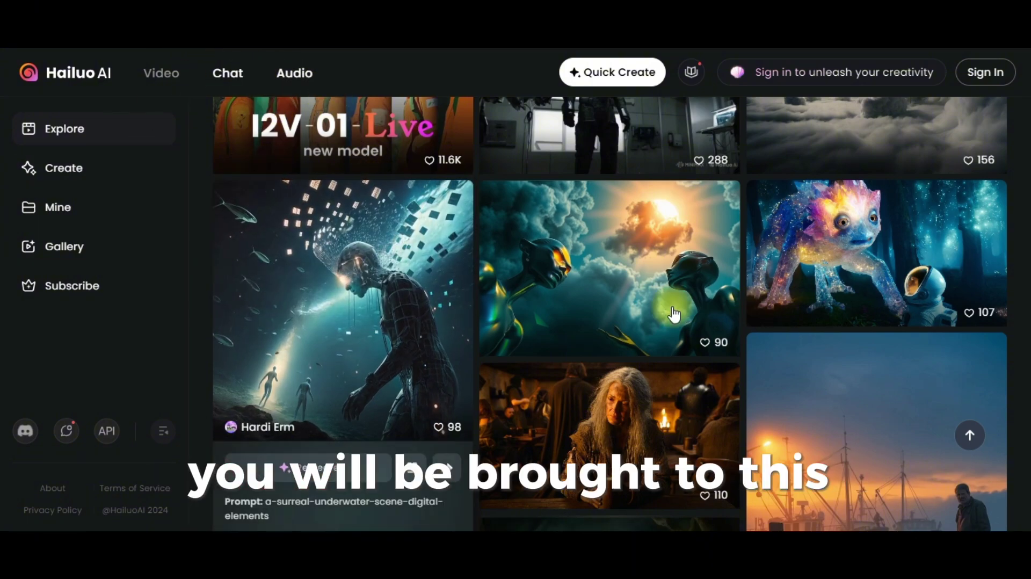
mouse_move(674, 314)
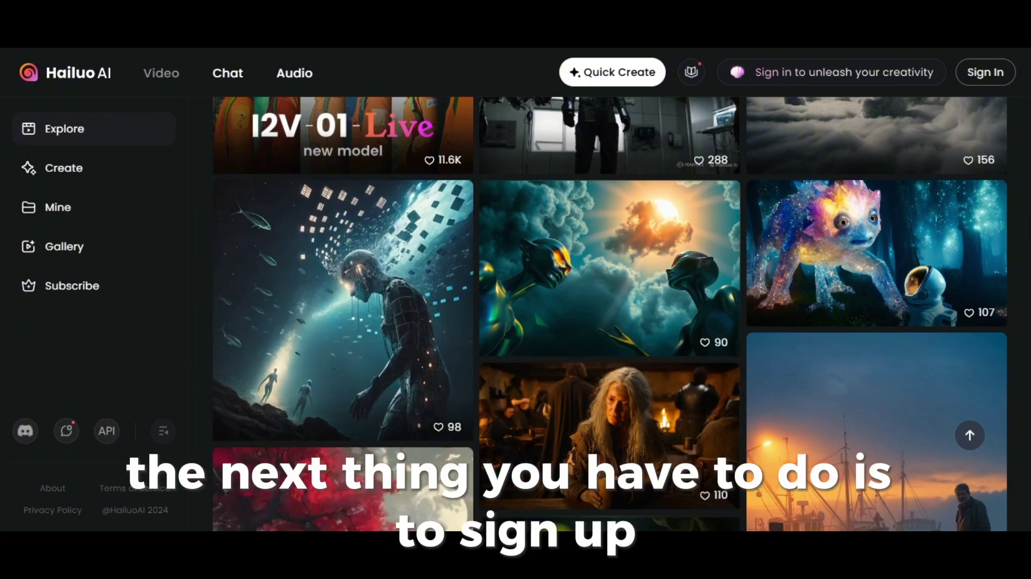
mouse_move(557, 430)
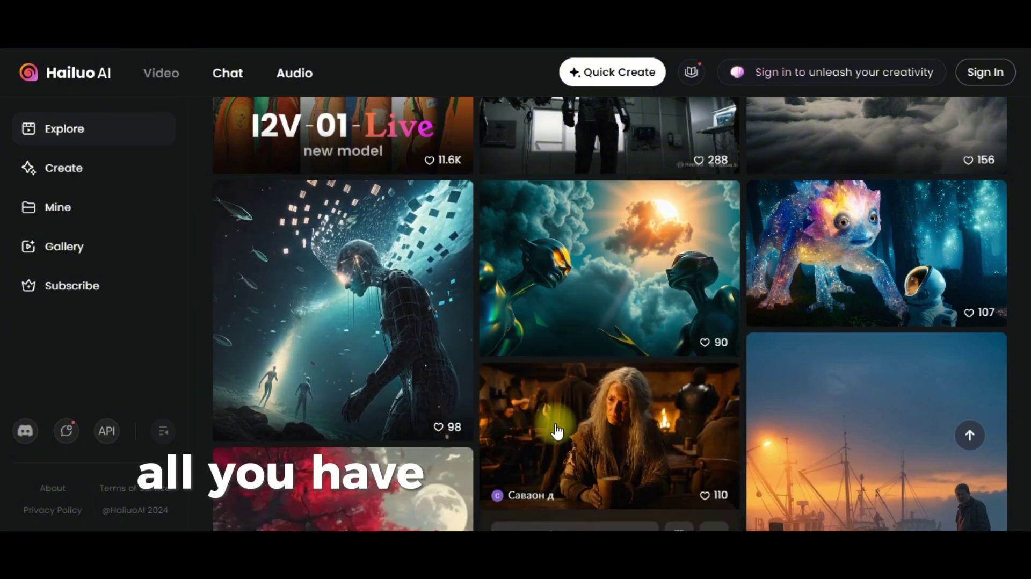
click(977, 80)
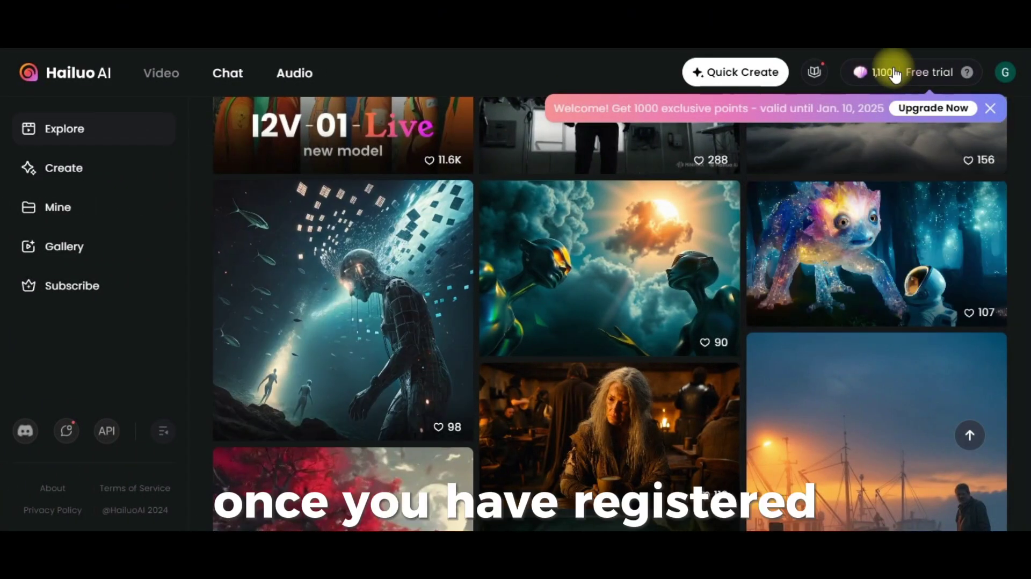
View the details of the account's free trial credits and their expiry dates
mouse_move(873, 80)
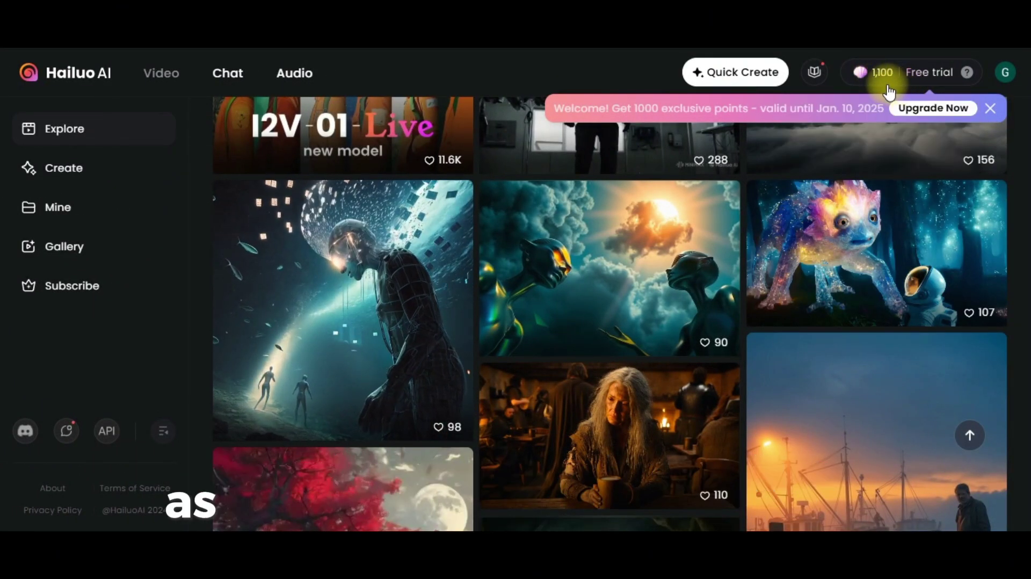
mouse_move(726, 132)
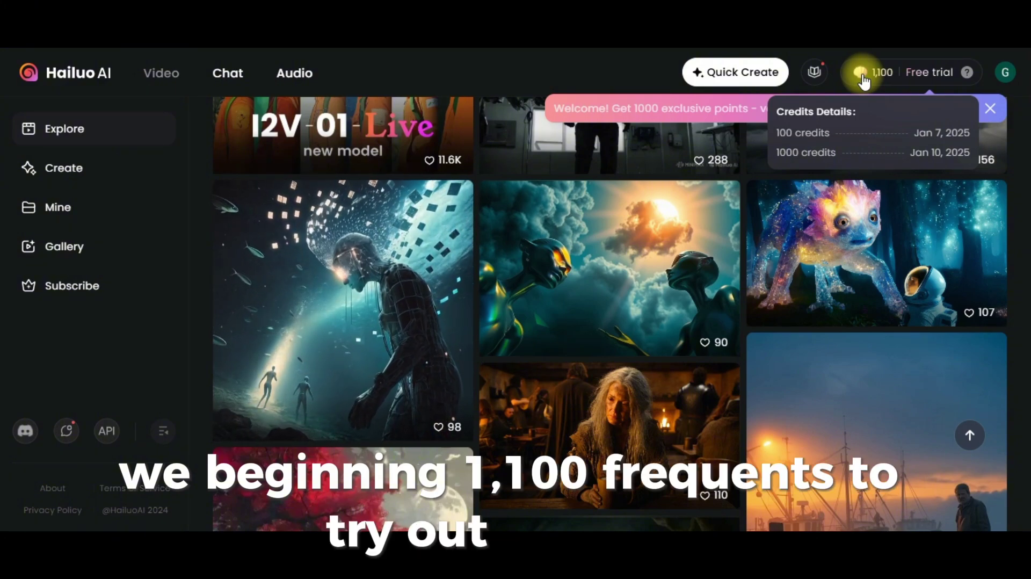
mouse_move(587, 306)
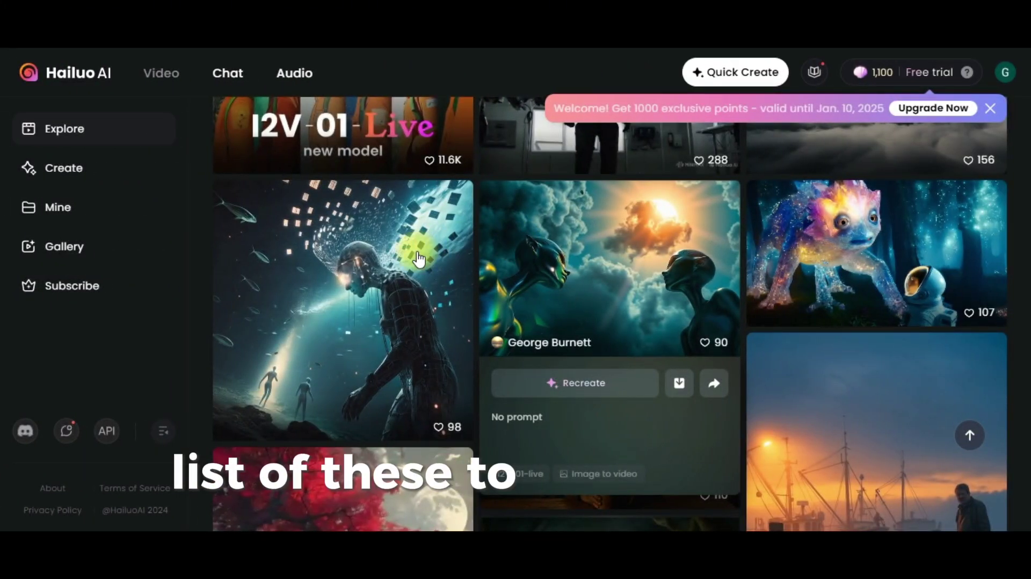
mouse_move(394, 274)
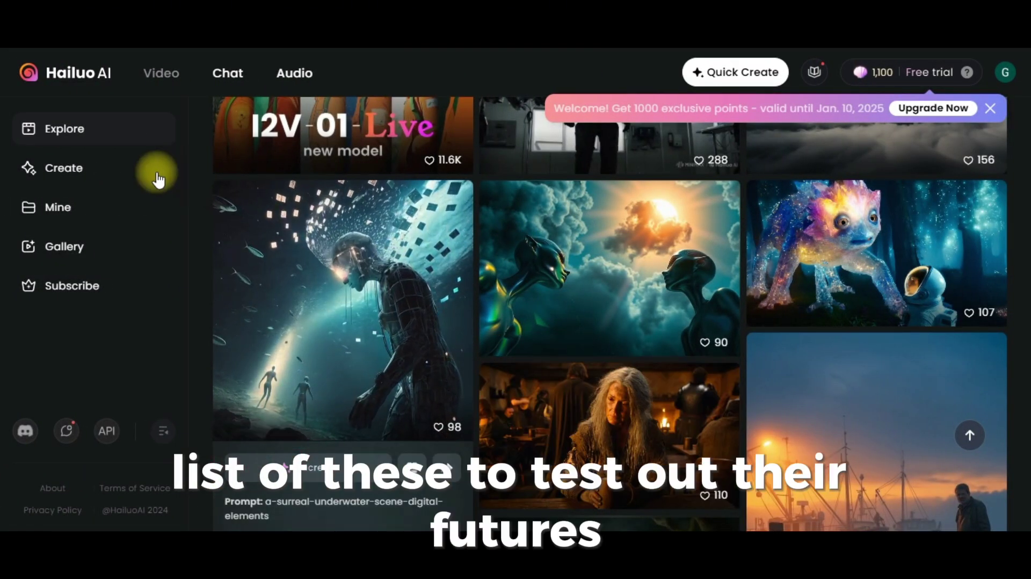
Start a text-to-video creation and enter the prompt "a video of an old woman and her grandchildren"
click(113, 170)
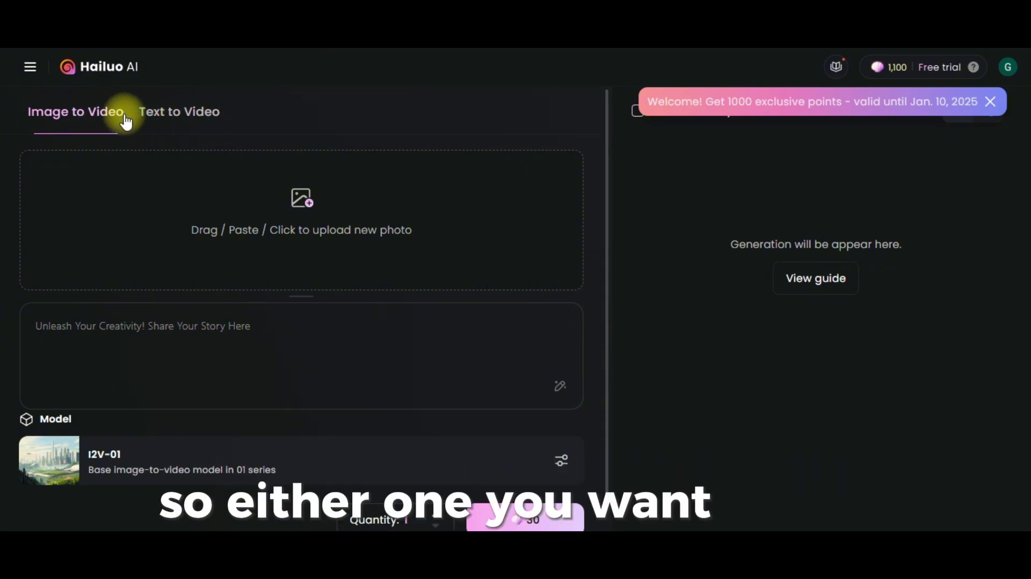
click(191, 121)
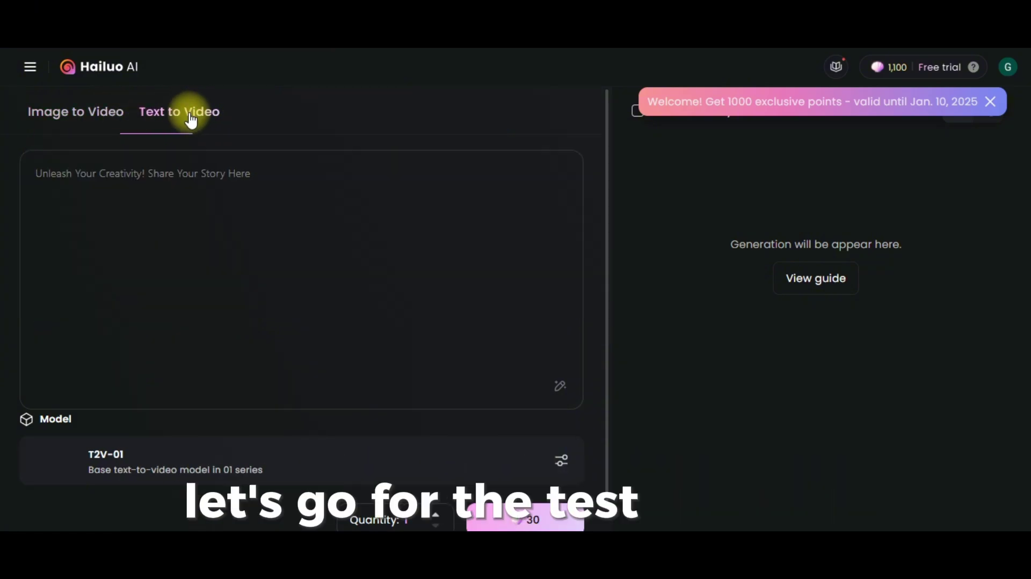
click(154, 200)
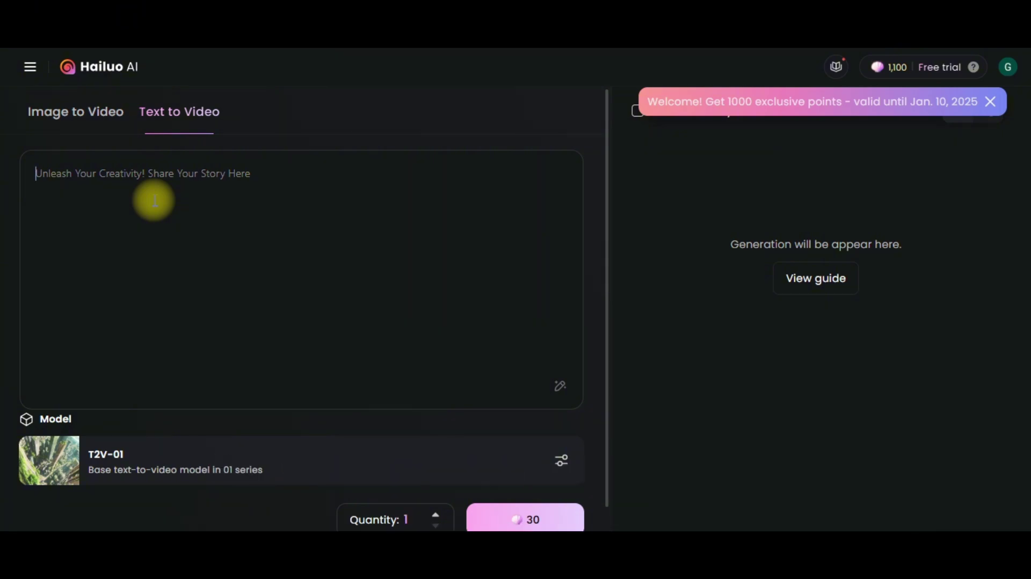
text(a video)
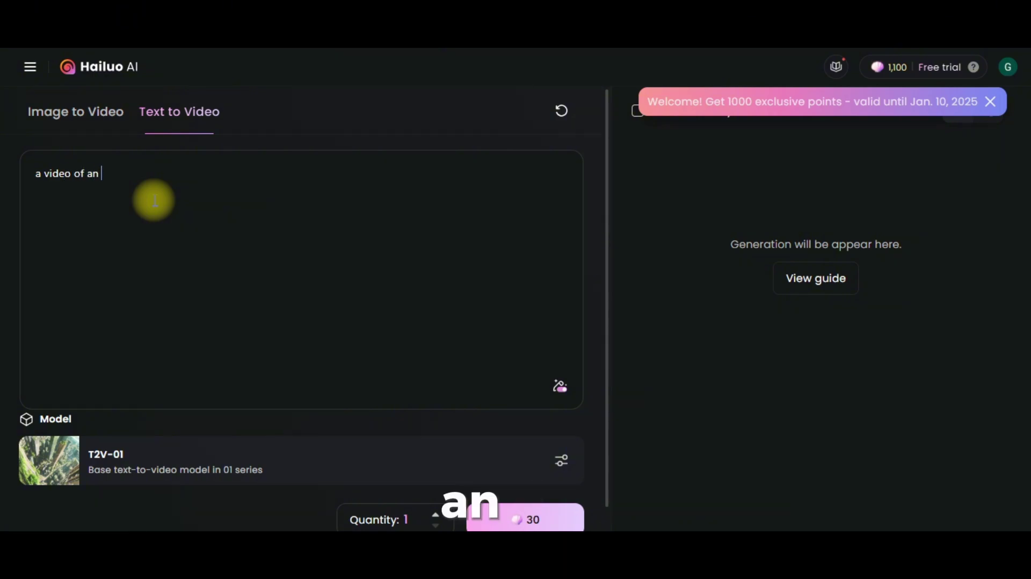
text(of an old)
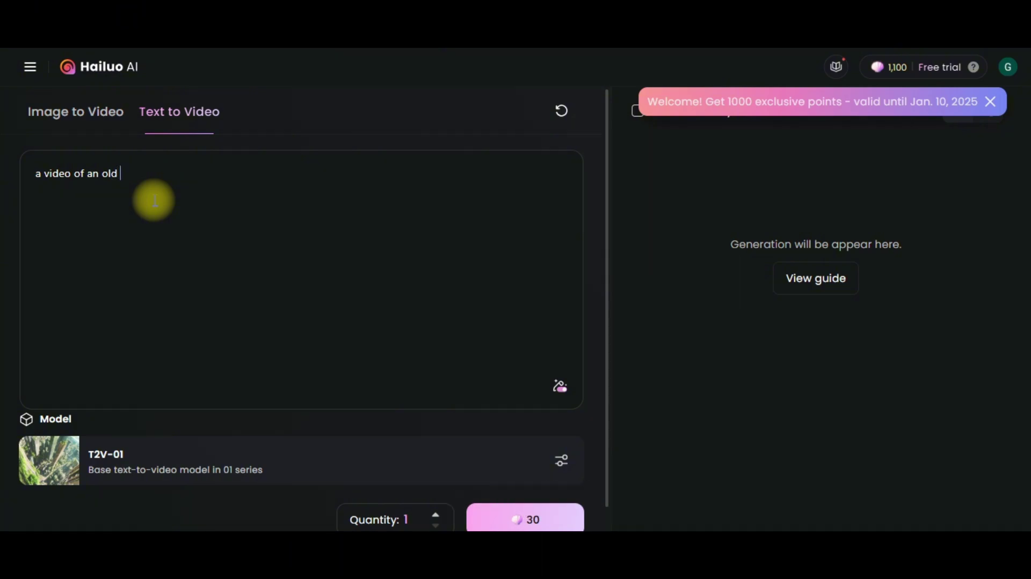
text( woman and)
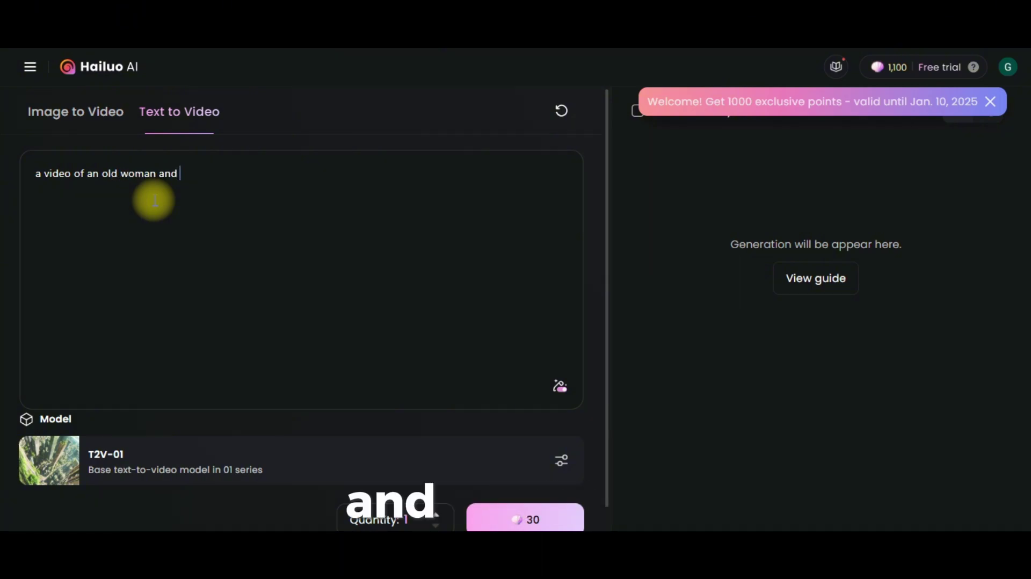
text( her gr)
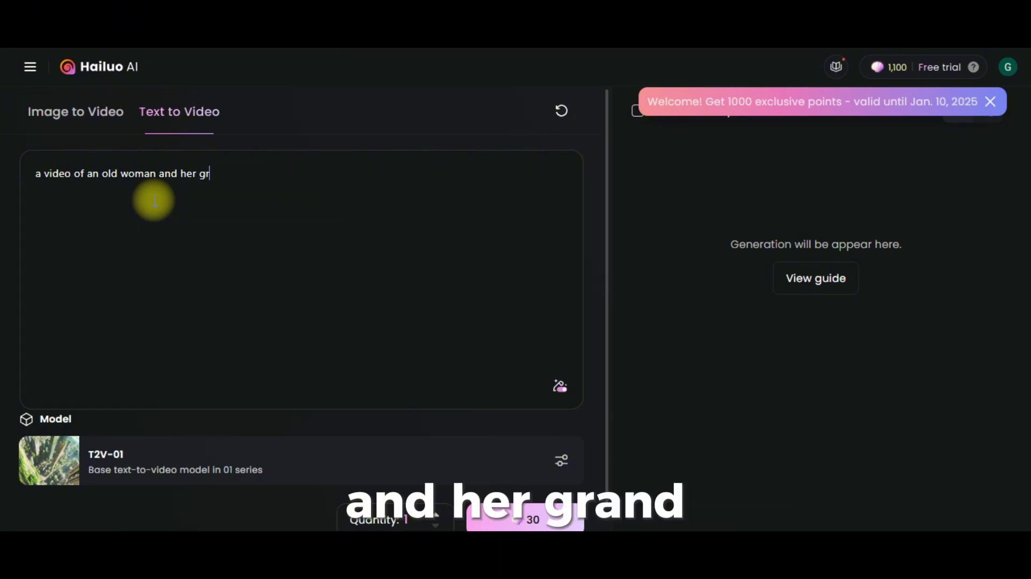
text(and)
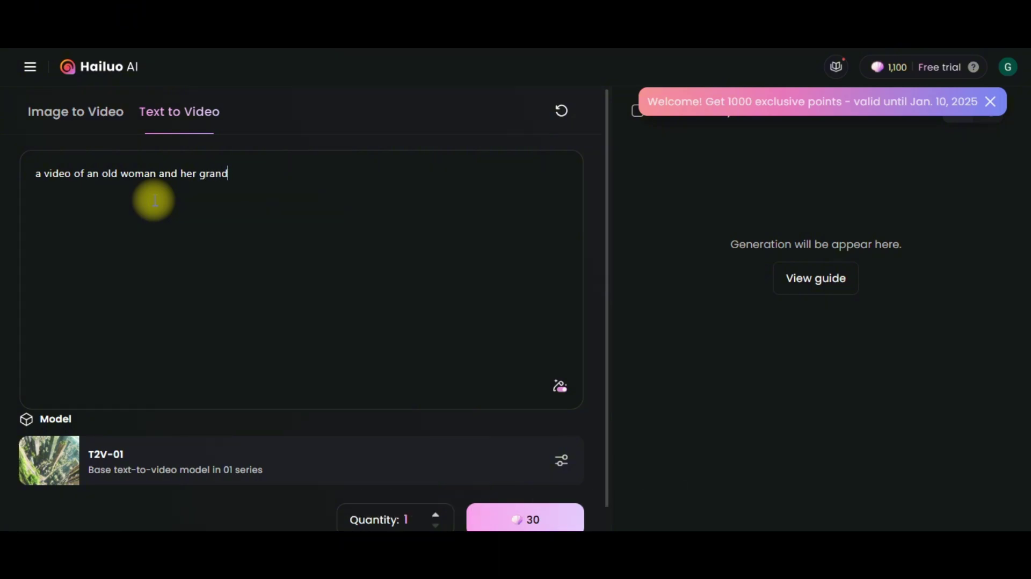
text(children)
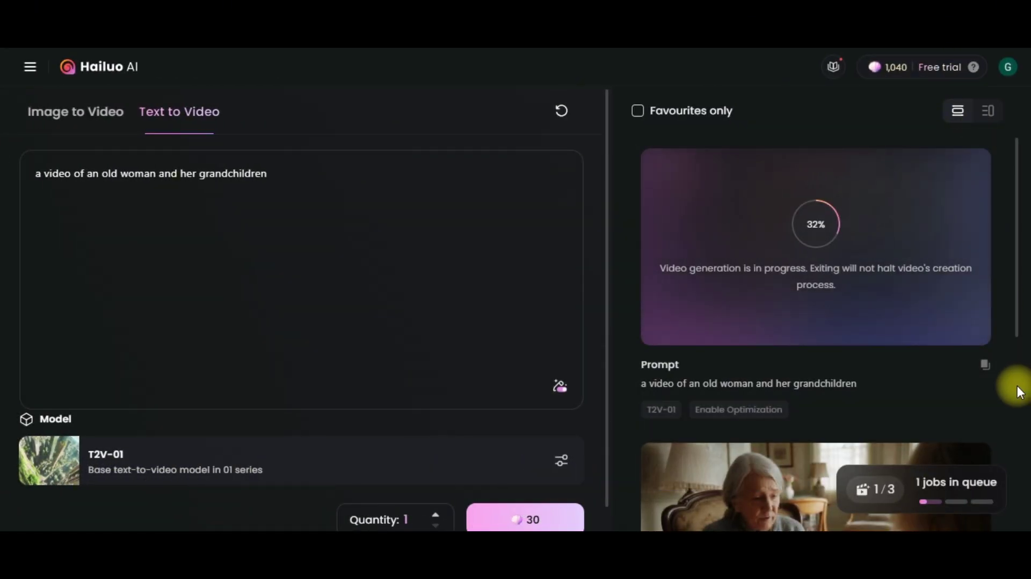
Review the generated grandmother videos, open the newest one in detail view and show its additional options
scroll(1020, 392, down, 5)
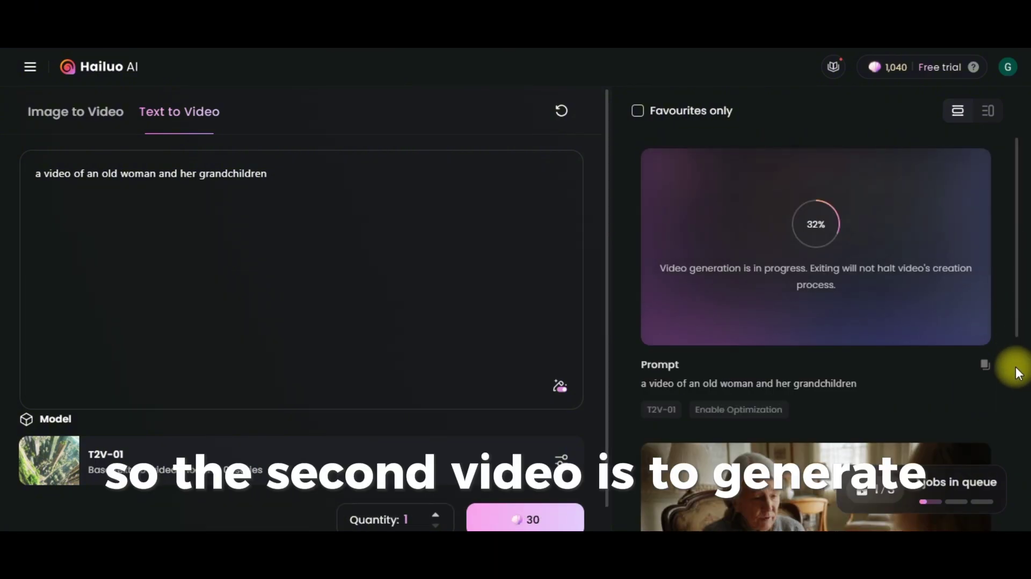
scroll(1019, 374, down, 5)
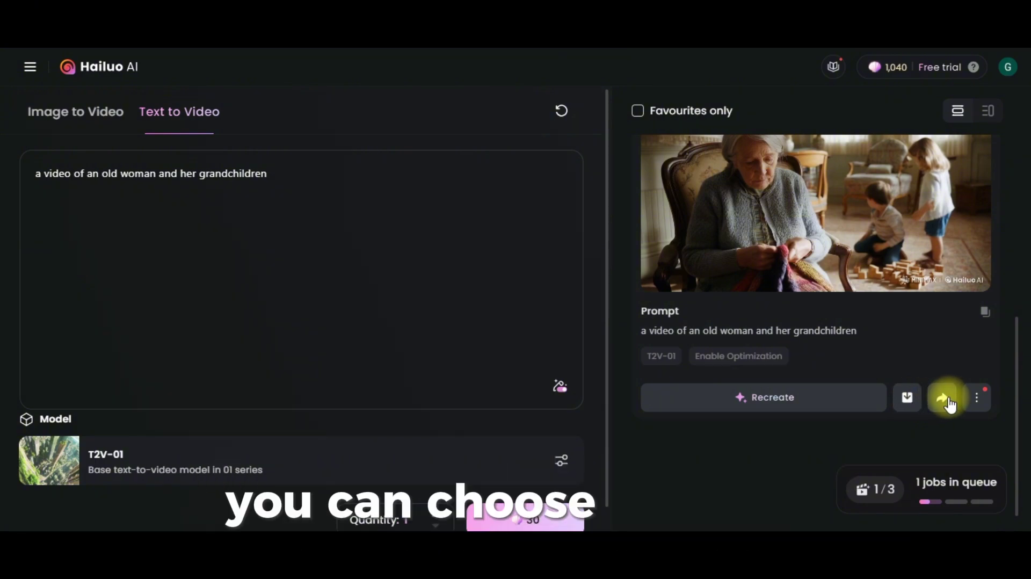
click(981, 402)
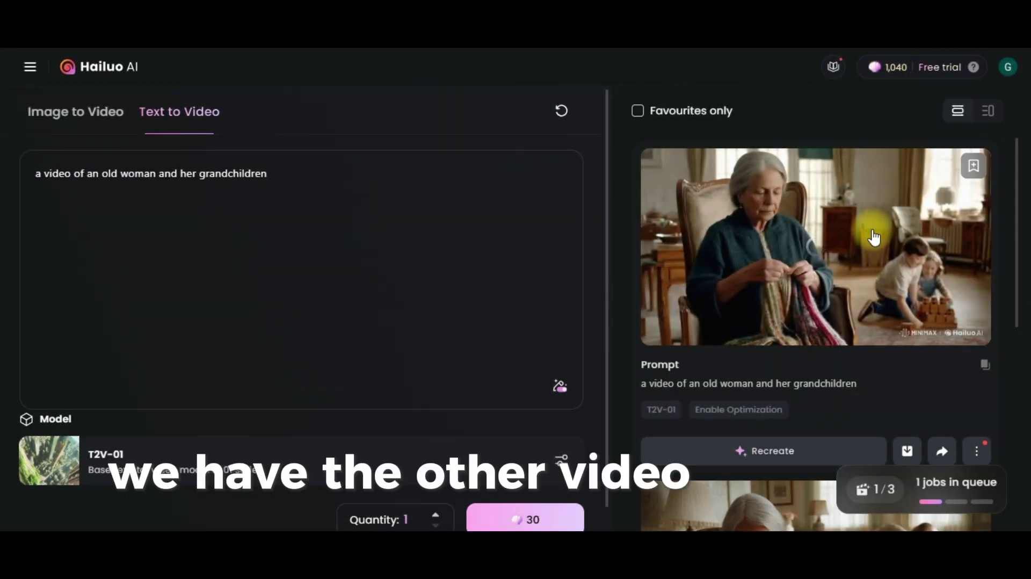
click(874, 236)
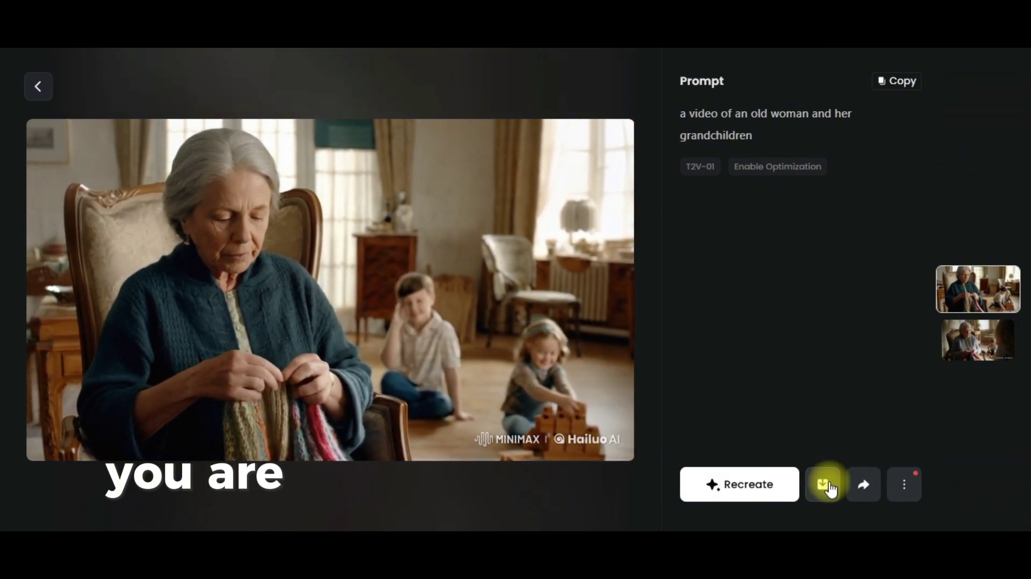
click(912, 487)
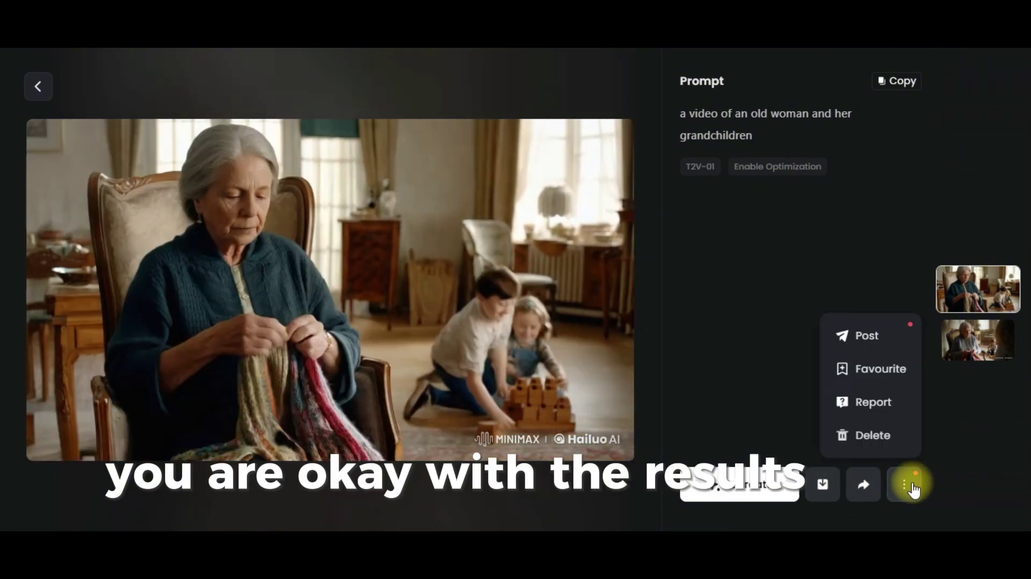
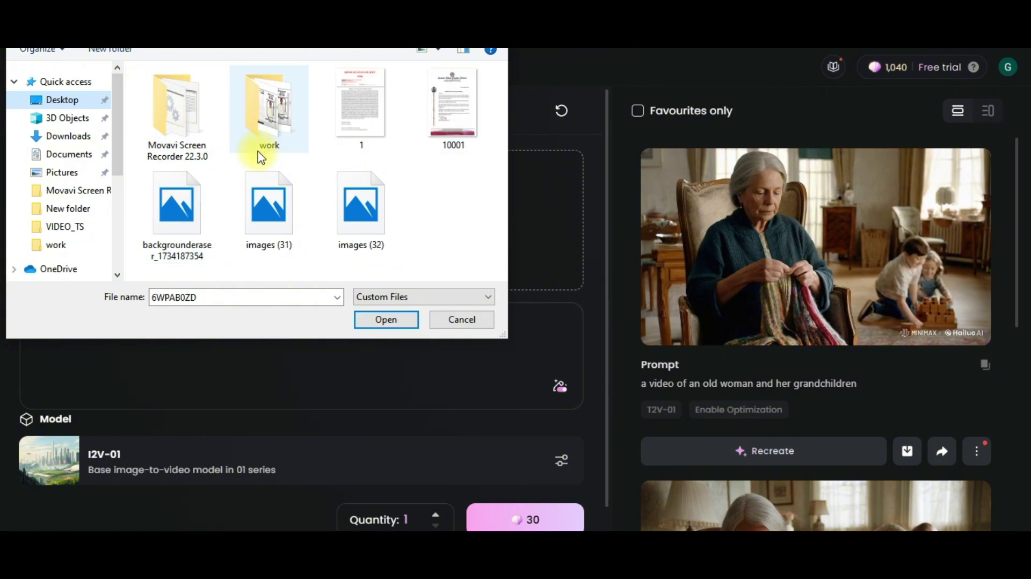
Upload the picture "images (31)" from the Desktop as the source photo for the image-to-video creation
click(366, 223)
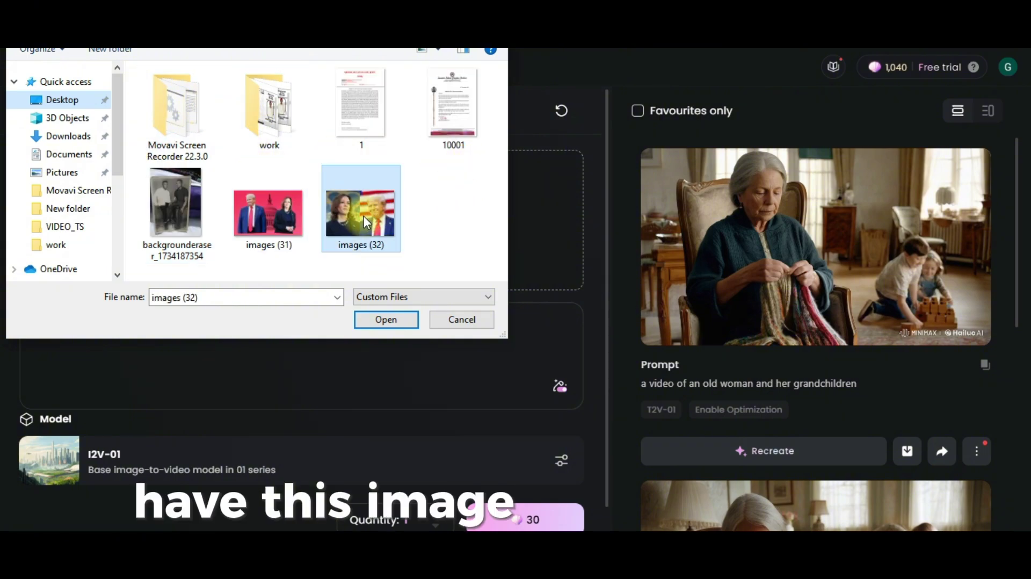
click(376, 315)
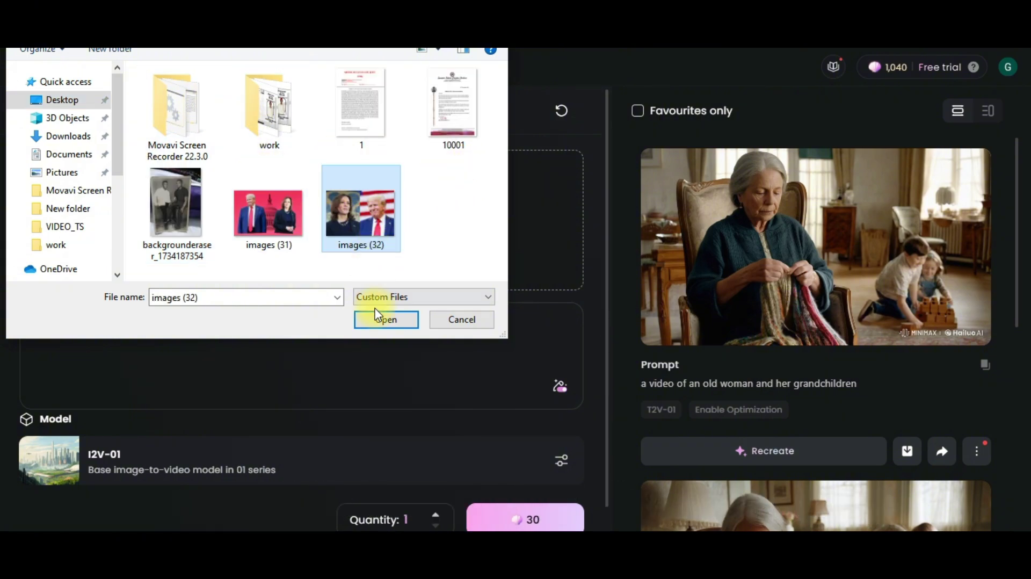
click(254, 185)
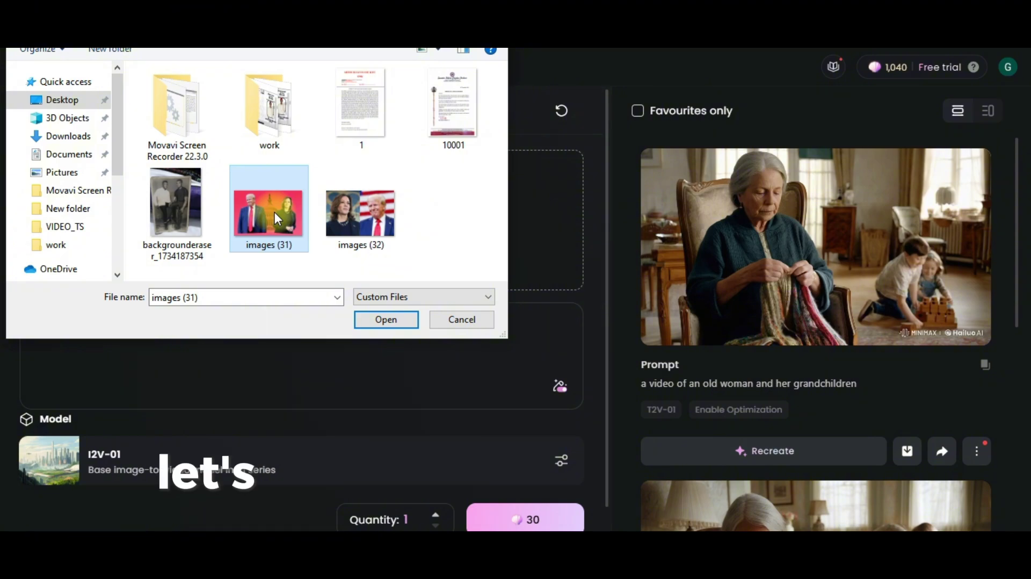
click(396, 323)
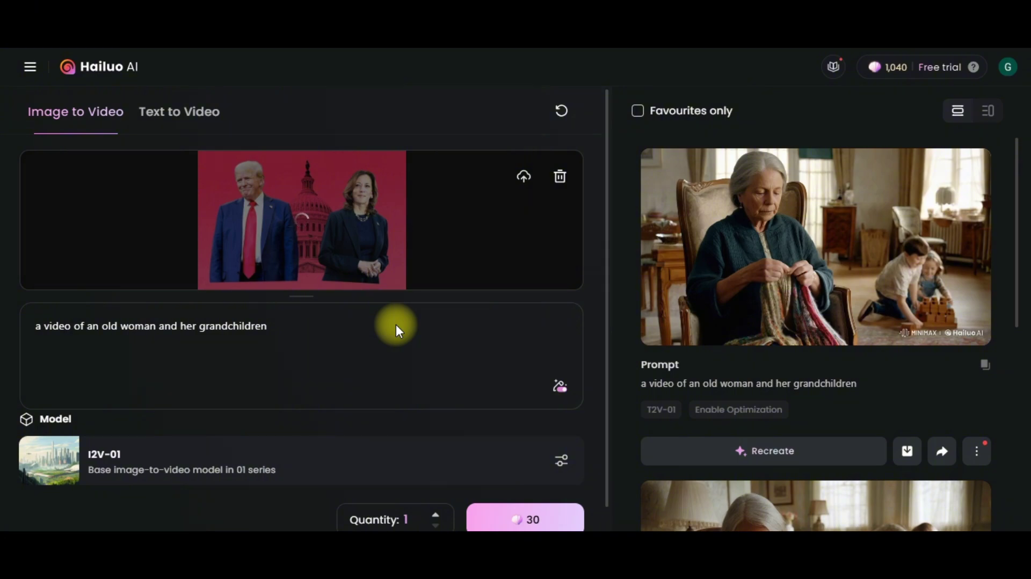
Replace the old image-to-video prompt with "hugging each other"
click(365, 324)
key(BackSpace)
key(BackSpace)
key(BackSpace)
key(BackSpace)
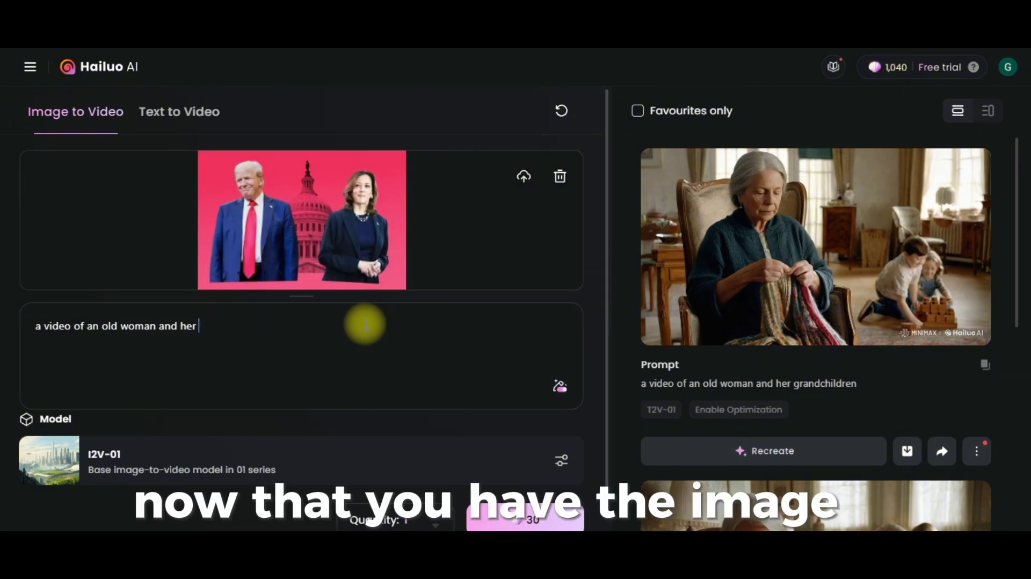
key(ctrl+a)
key(BackSpace)
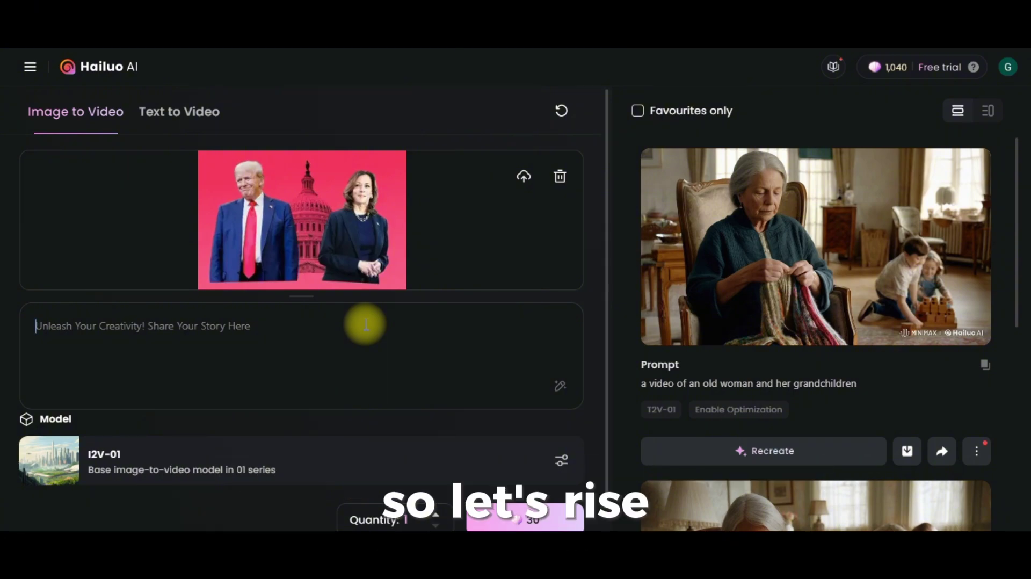
text(hugging)
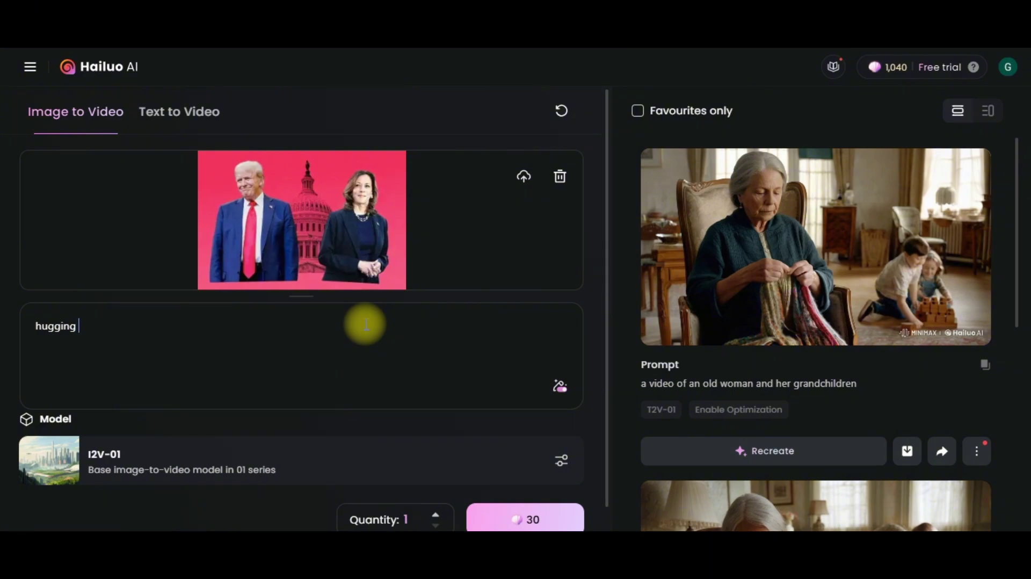
text( each ot)
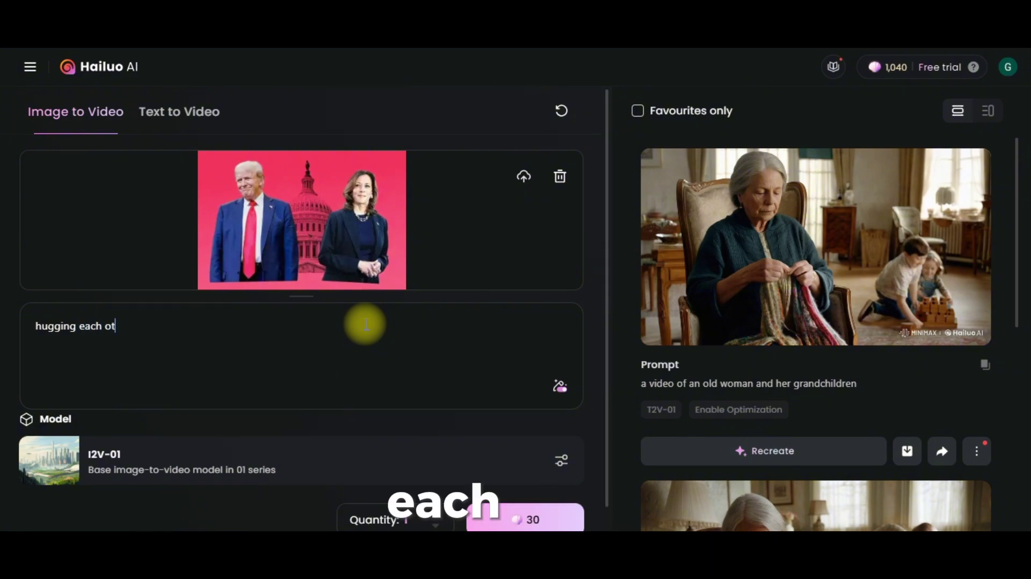
text(her)
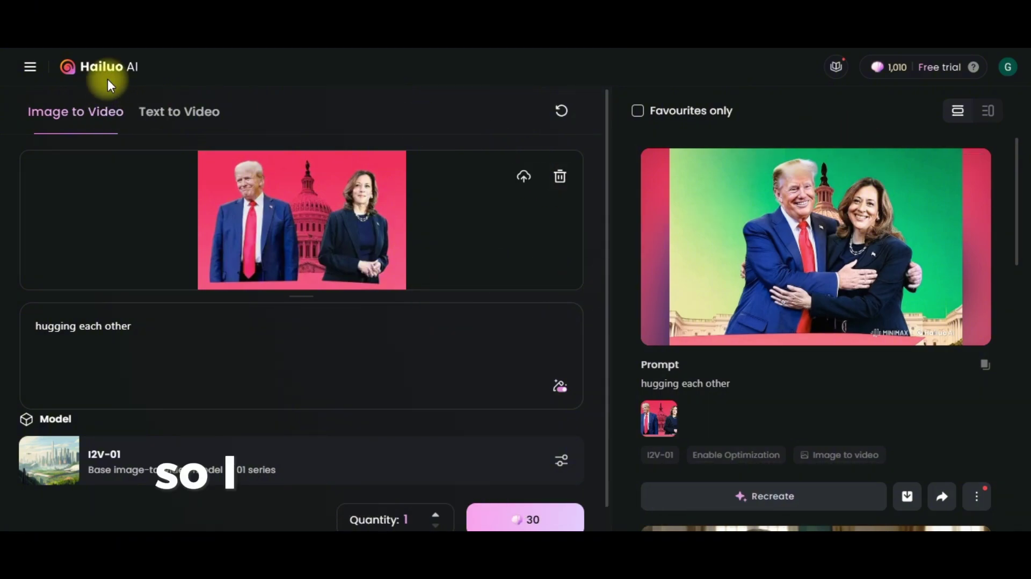
click(30, 70)
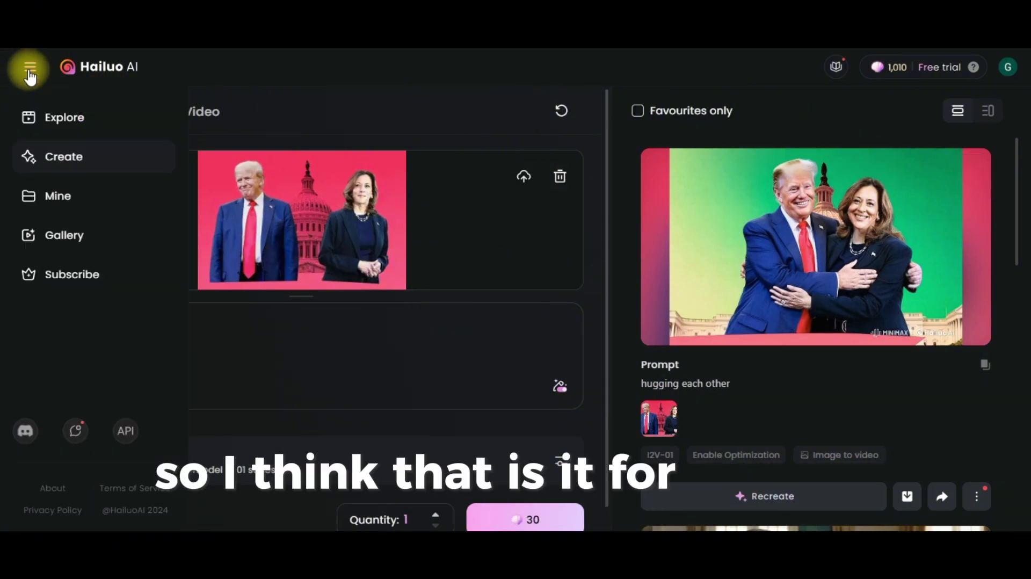